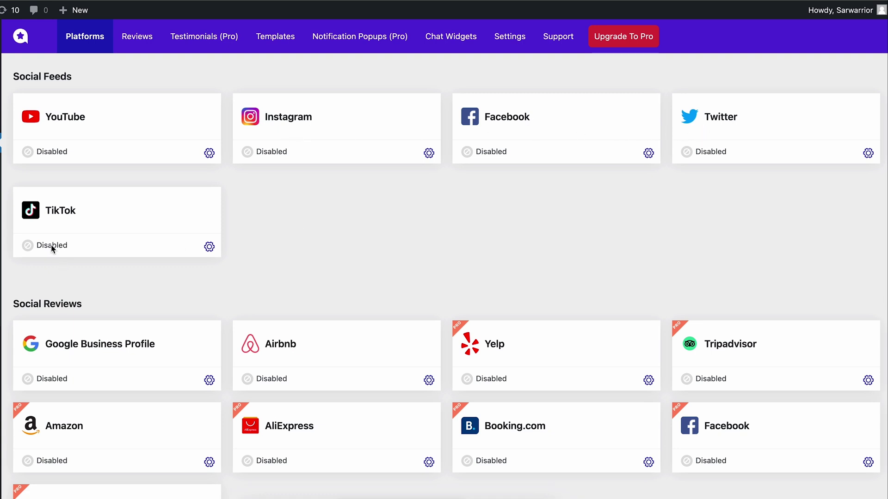
# Open the YouTube platform settings and pick API Key (Recommended) as the credentials type.
pyautogui.click(80, 121)
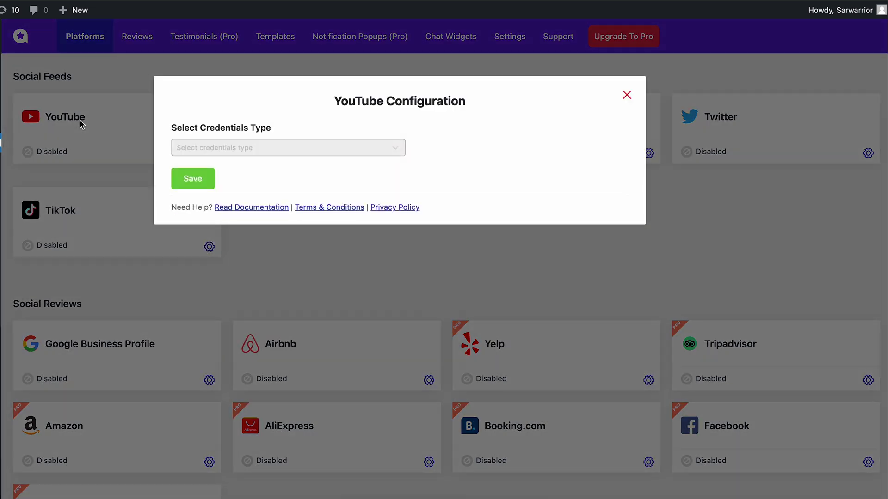
pyautogui.click(343, 152)
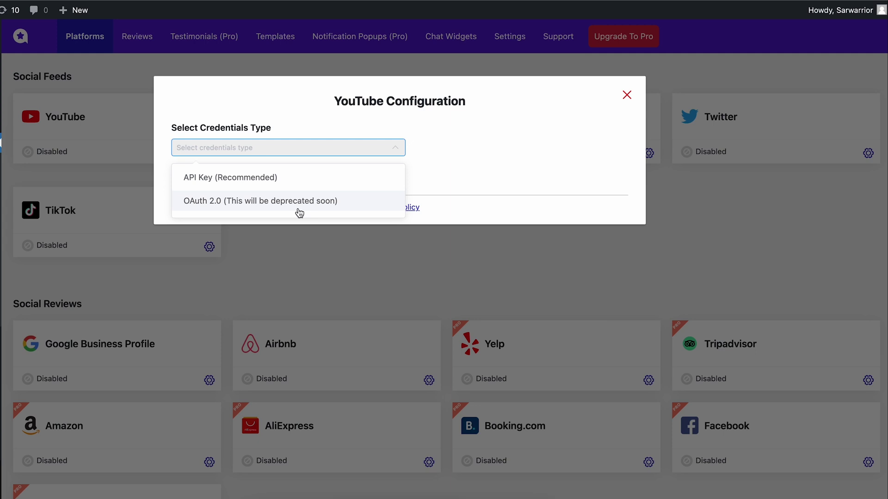
pyautogui.click(276, 180)
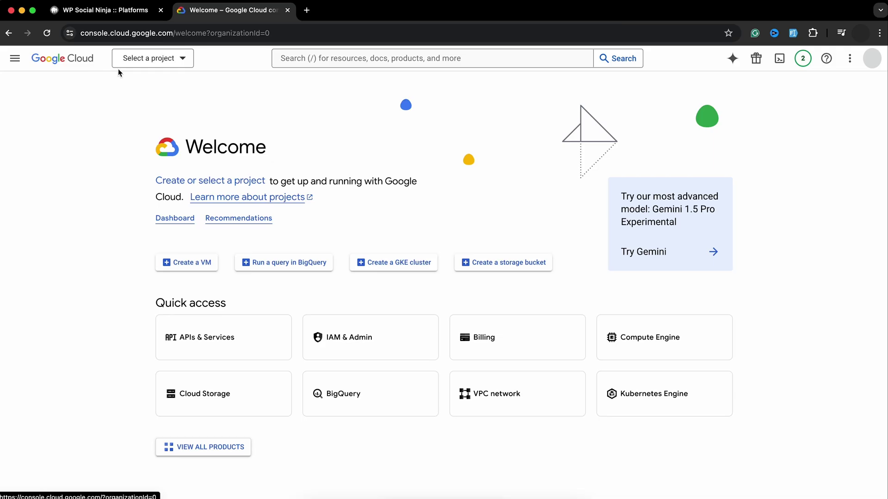
# Create a new API key on the YouTube X Wp Social Ninja project's Credentials page.
pyautogui.click(176, 68)
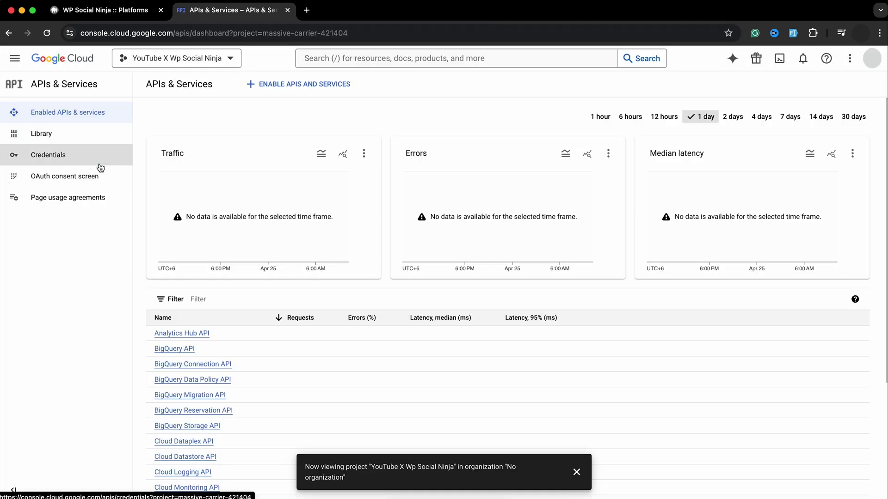
pyautogui.click(63, 161)
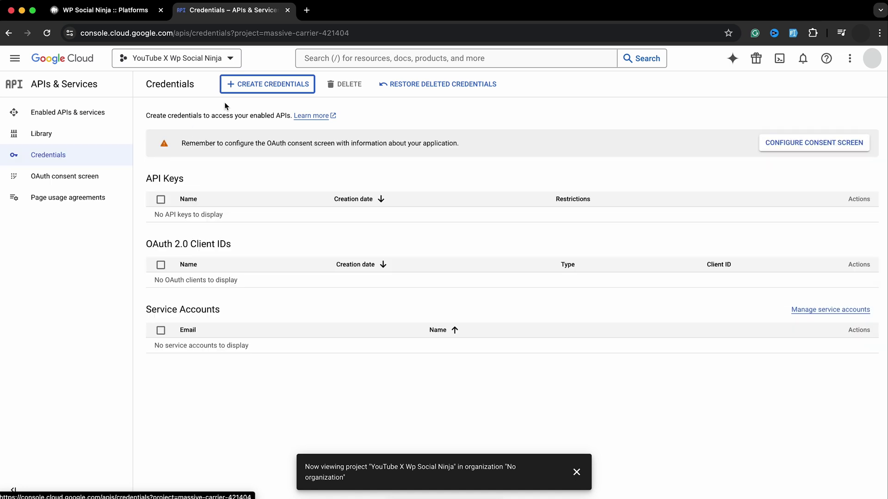
pyautogui.click(305, 92)
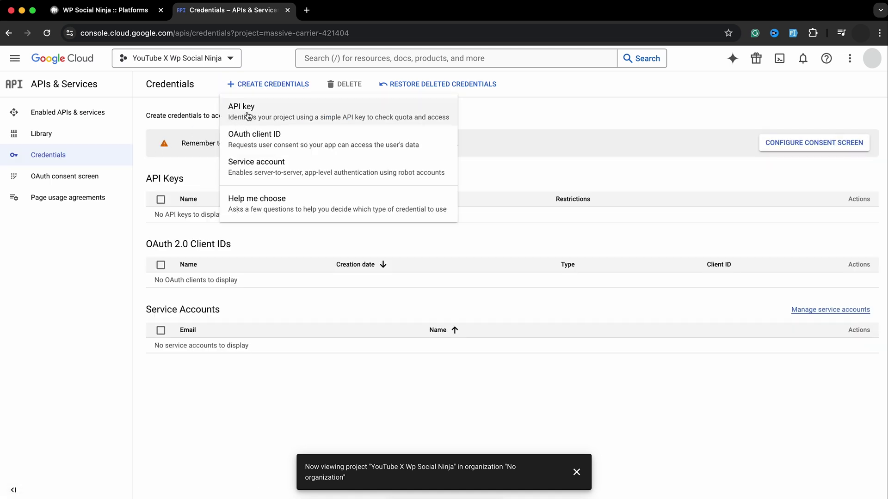
pyautogui.click(248, 115)
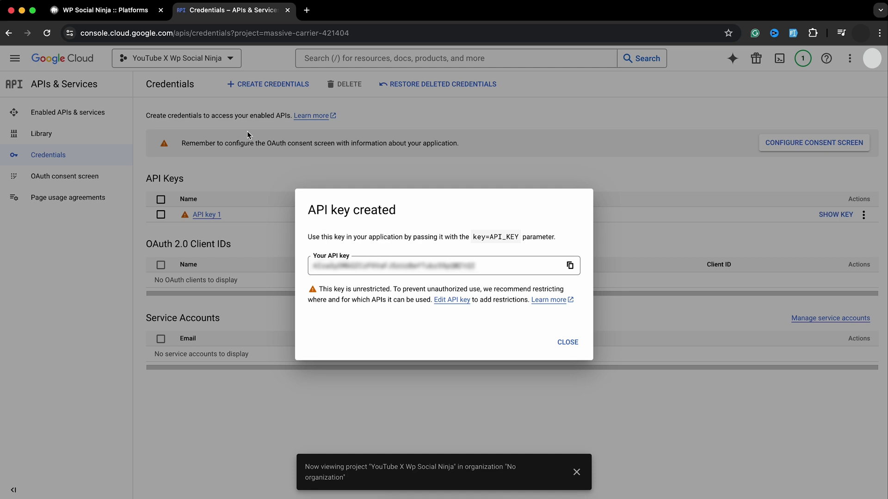
pyautogui.click(567, 342)
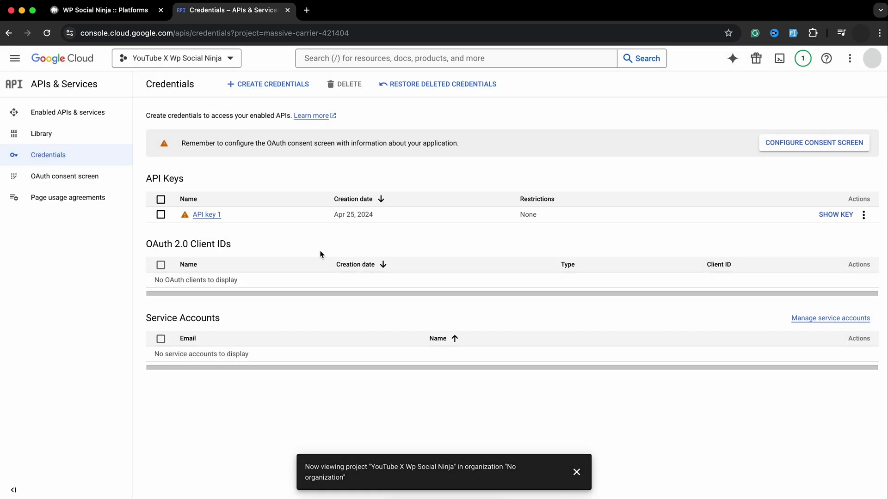
# Open the YouTube Data API v3 details from the API Library.
pyautogui.click(51, 144)
pyautogui.scroll(-9, 407, 428)
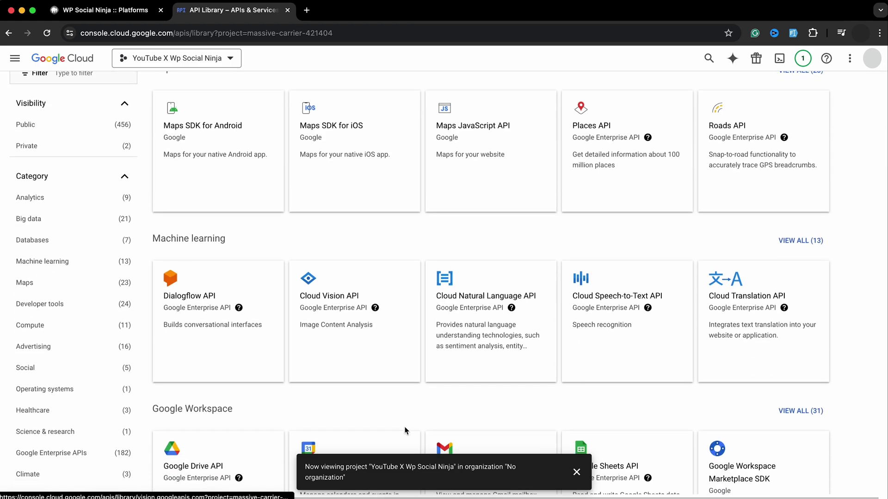
pyautogui.scroll(-5, 406, 431)
pyautogui.click(175, 248)
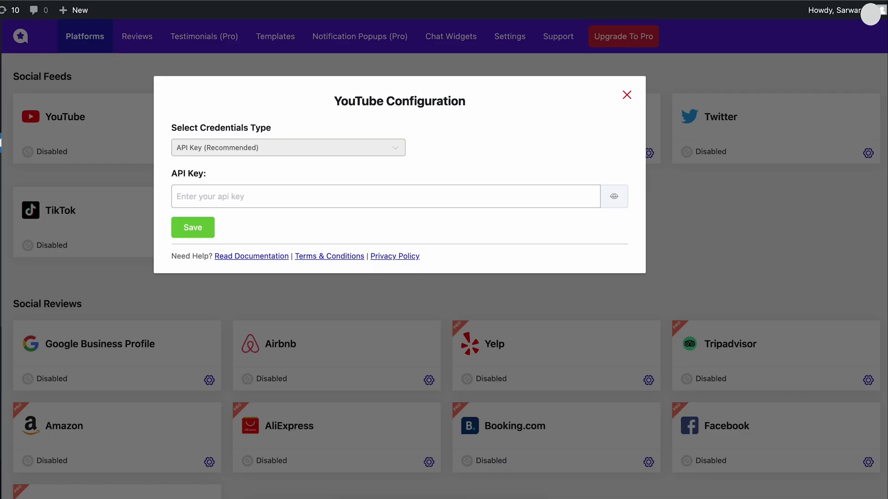
# Paste and save the API key to enable YouTube, then add a new template.
pyautogui.click(225, 187)
pyautogui.hotkey('ctrl', 'v')
pyautogui.click(193, 227)
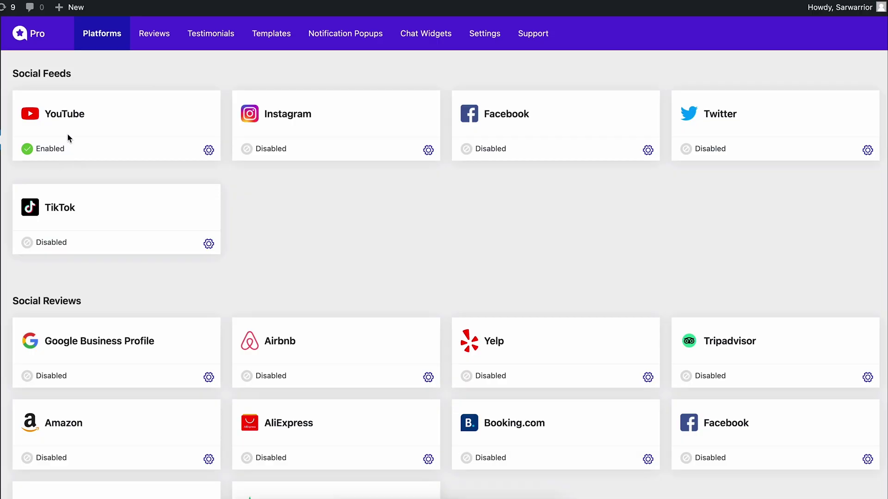
pyautogui.click(76, 122)
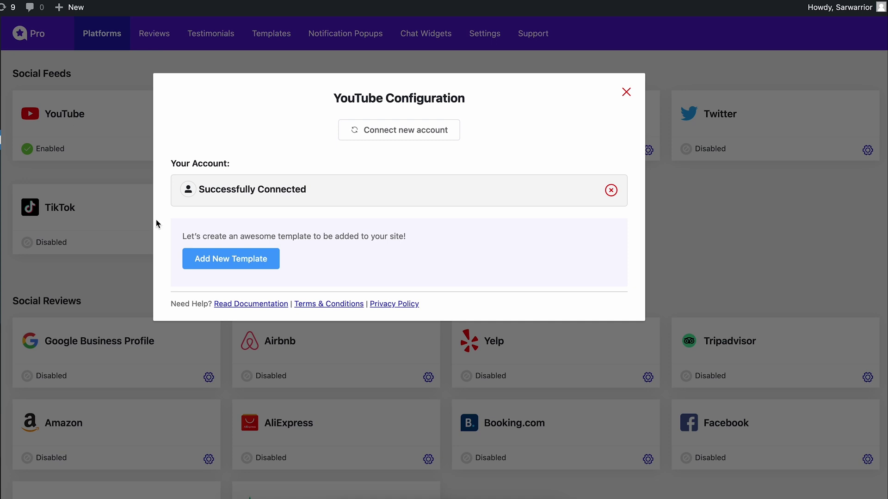
pyautogui.click(263, 272)
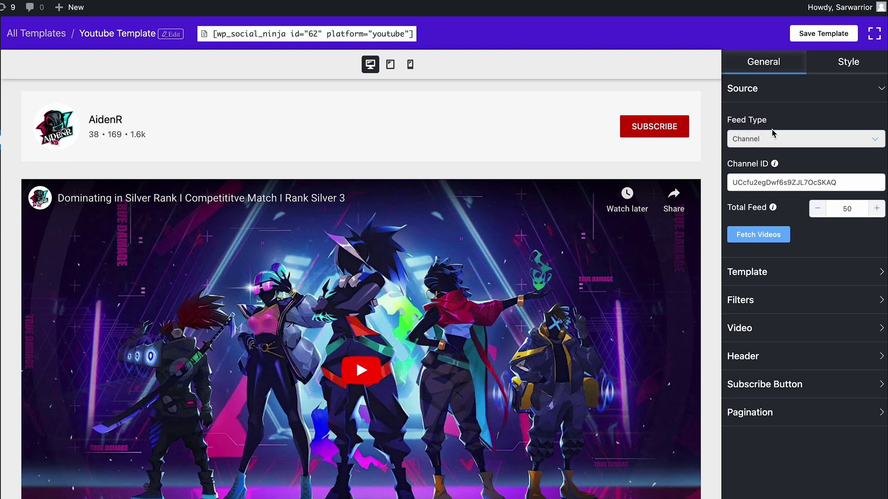
# Set Feed Type to Live Streams, event type Completed, Total Feed 50, and fetch videos.
pyautogui.click(821, 143)
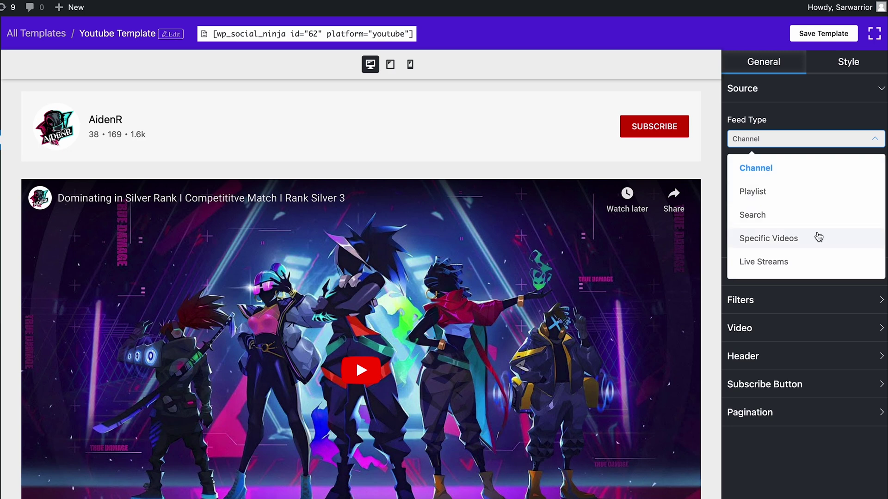
pyautogui.click(820, 259)
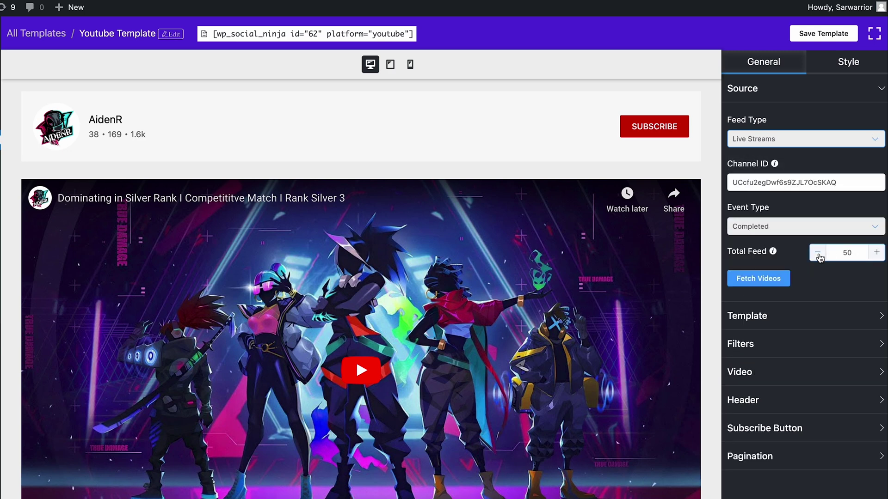
pyautogui.click(824, 228)
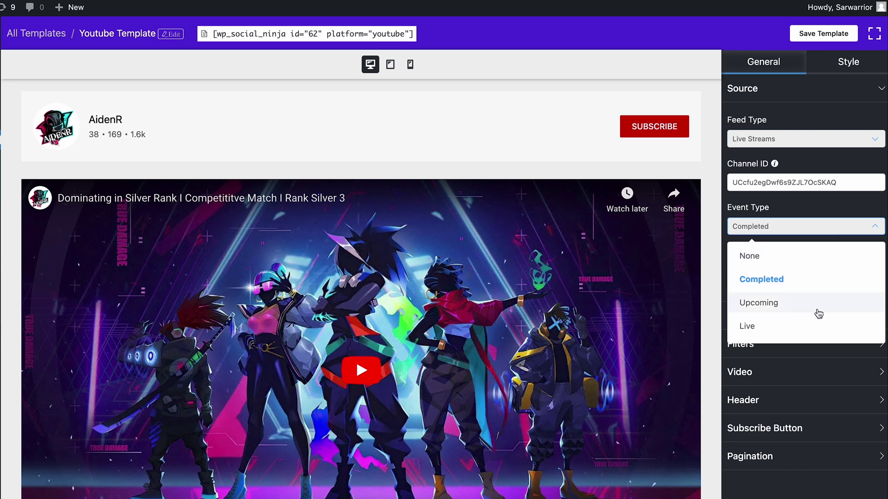
pyautogui.click(812, 289)
pyautogui.doubleClick(849, 258)
pyautogui.write('18')
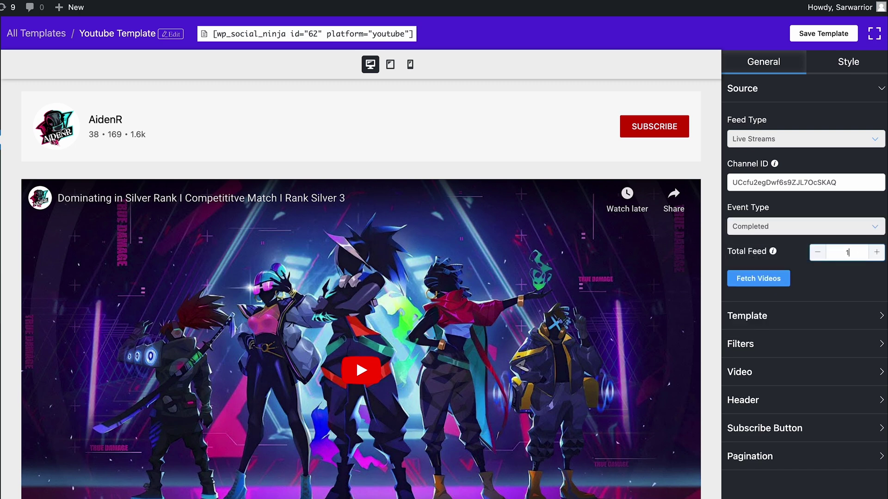
pyautogui.click(875, 254)
pyautogui.click(781, 281)
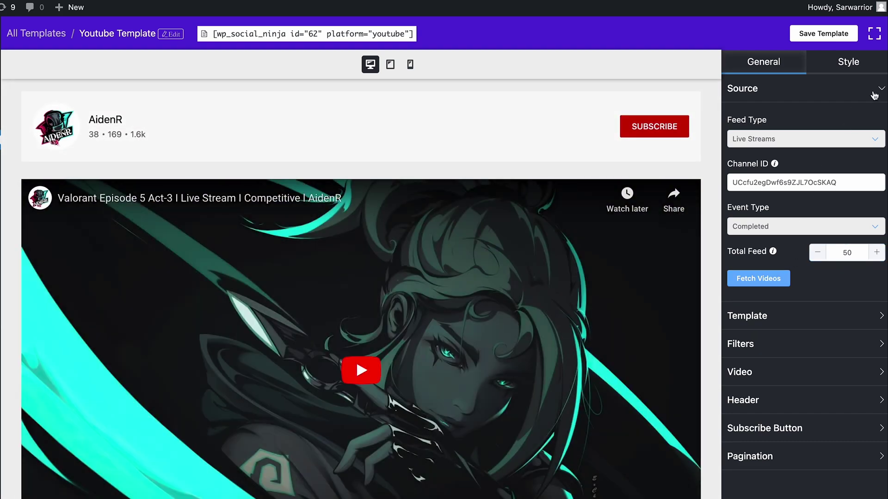
# Change the template's layout type to Carousel.
pyautogui.click(874, 95)
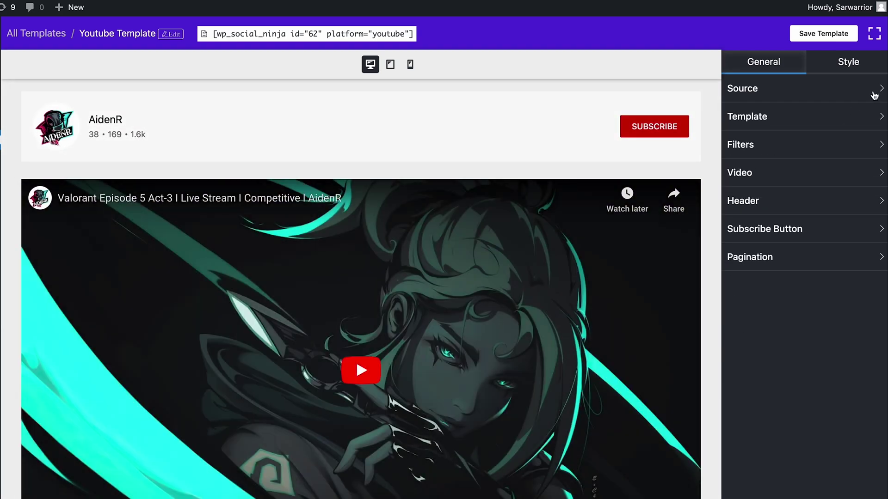
pyautogui.click(814, 116)
pyautogui.click(780, 168)
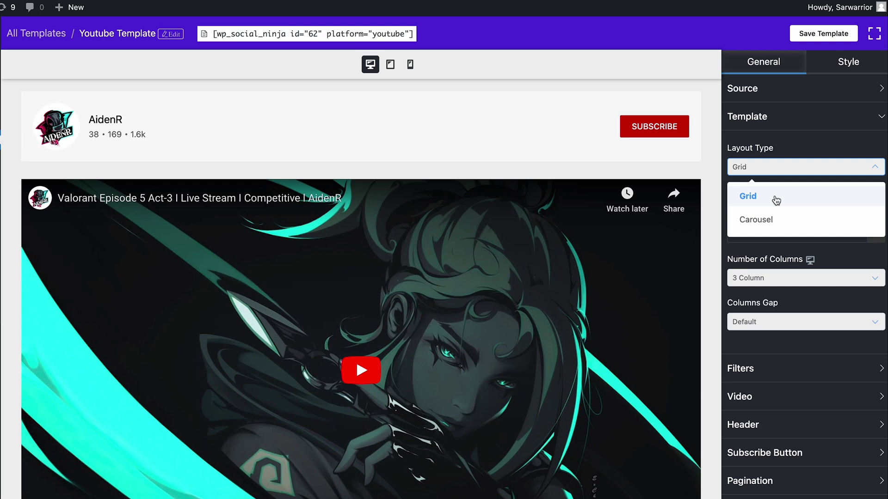
pyautogui.click(783, 230)
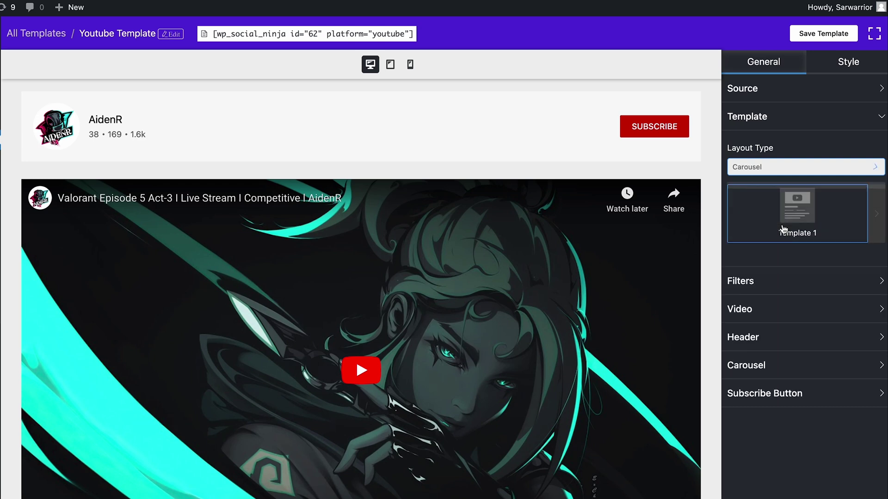
pyautogui.scroll(-1, 805, 199)
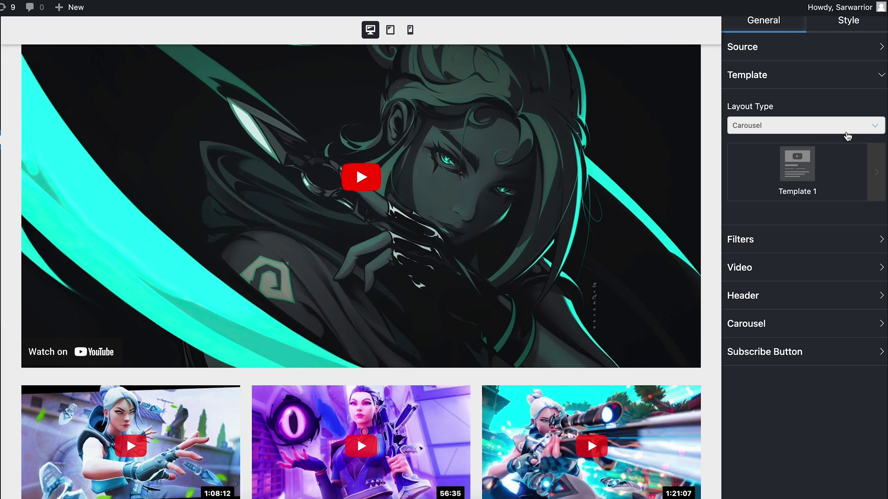
pyautogui.scroll(1, 610, 272)
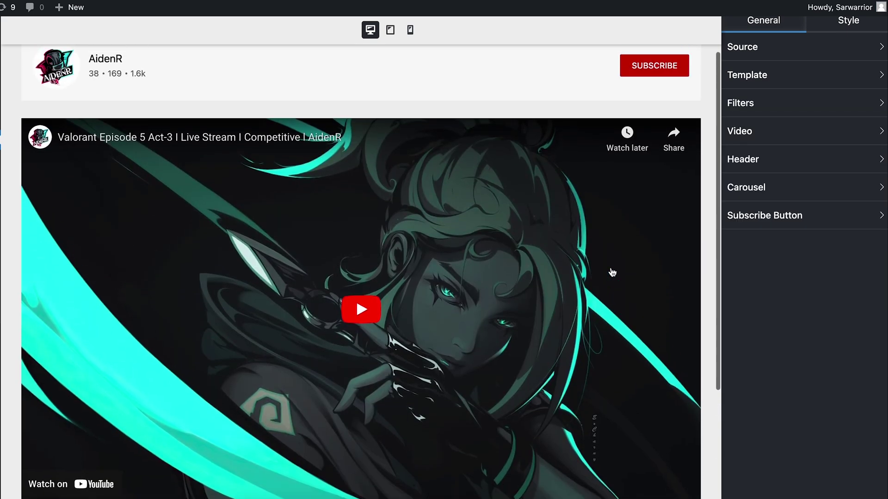
# In Filters, set Number of Videos to Display to 50 and keep Posts Order Ascending.
pyautogui.click(842, 114)
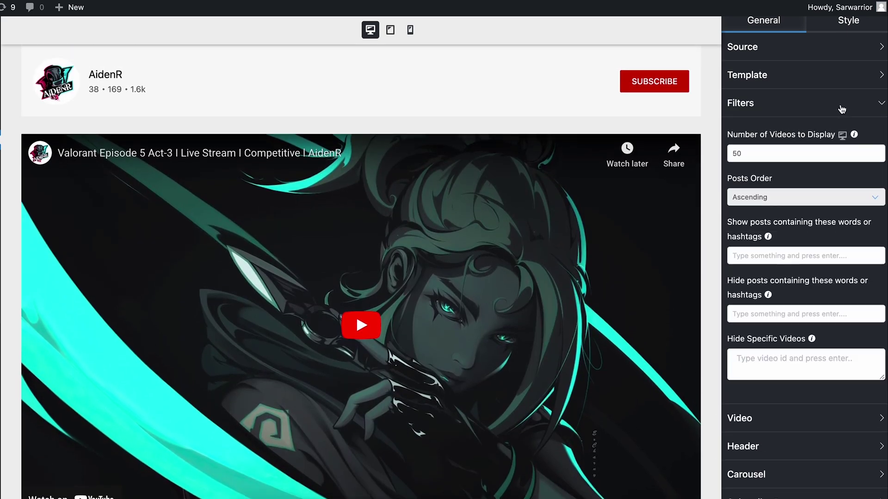
pyautogui.doubleClick(781, 161)
pyautogui.write('4')
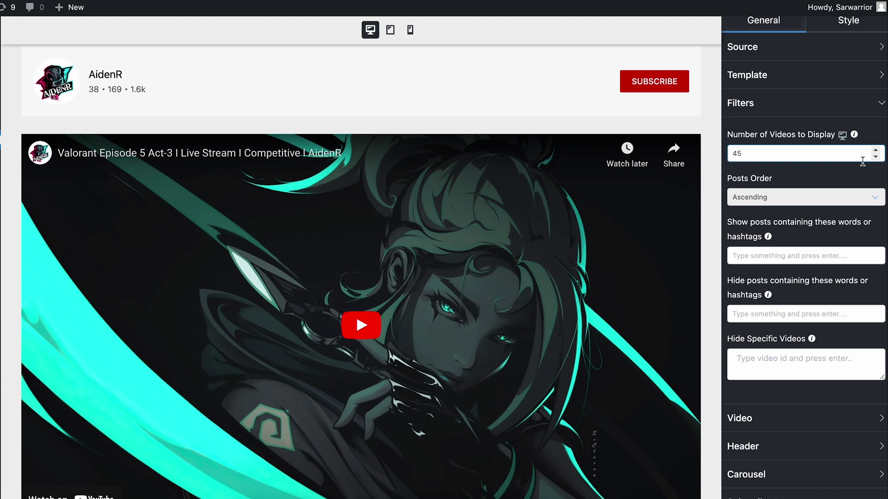
pyautogui.click(875, 150)
pyautogui.click(833, 203)
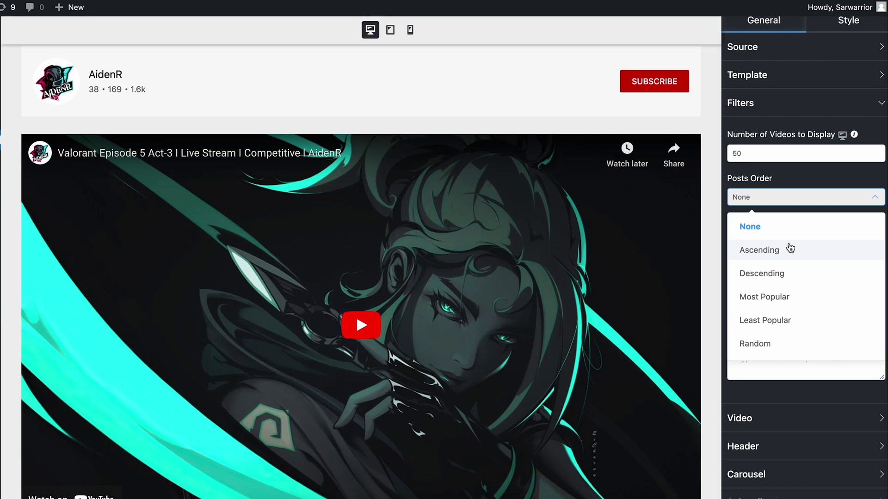
pyautogui.click(788, 250)
pyautogui.moveTo(769, 238)
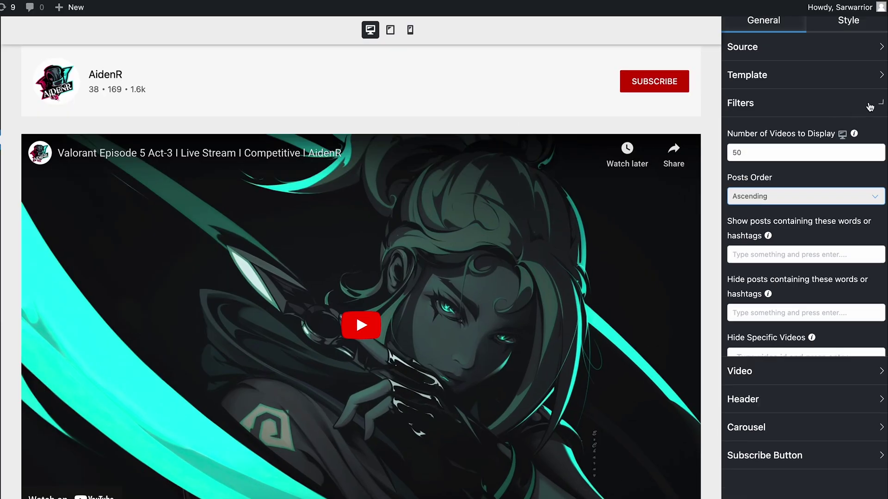
# Keep the Video section's Play Mode on Gallery.
pyautogui.click(866, 138)
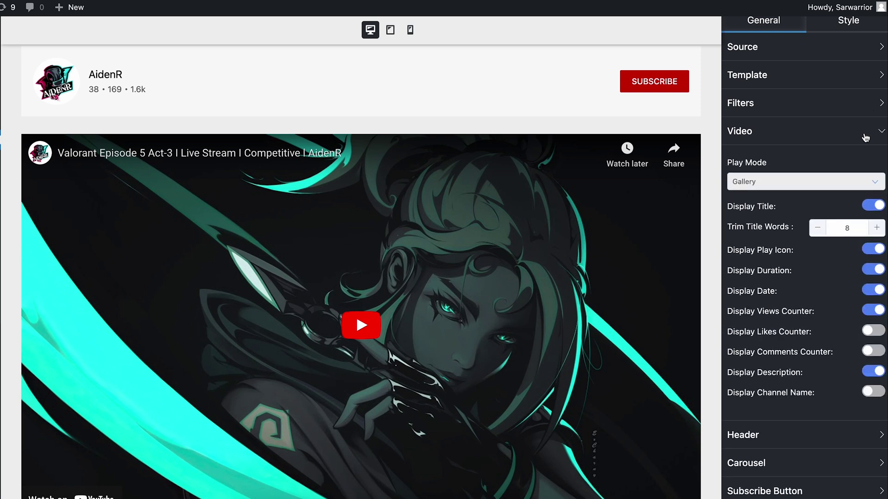
pyautogui.click(742, 180)
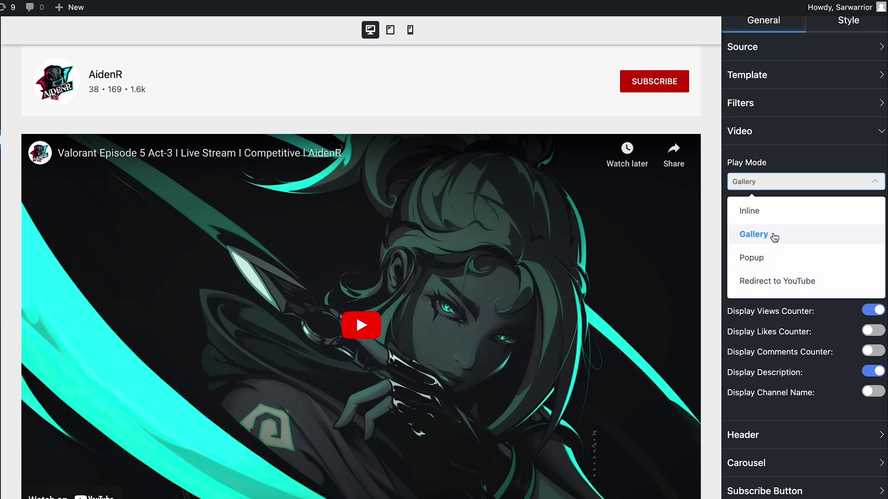
pyautogui.click(775, 236)
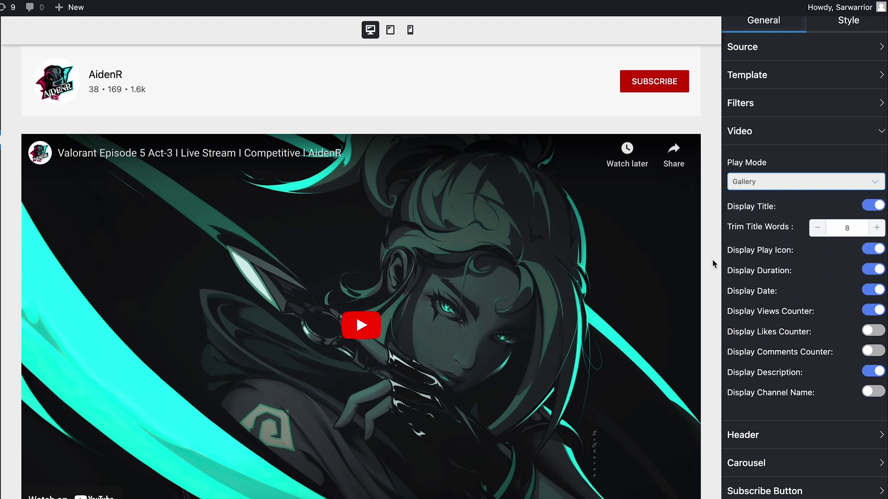
# Keep video titles shown and set Trim Title Words to 7.
pyautogui.scroll(-5, 654, 306)
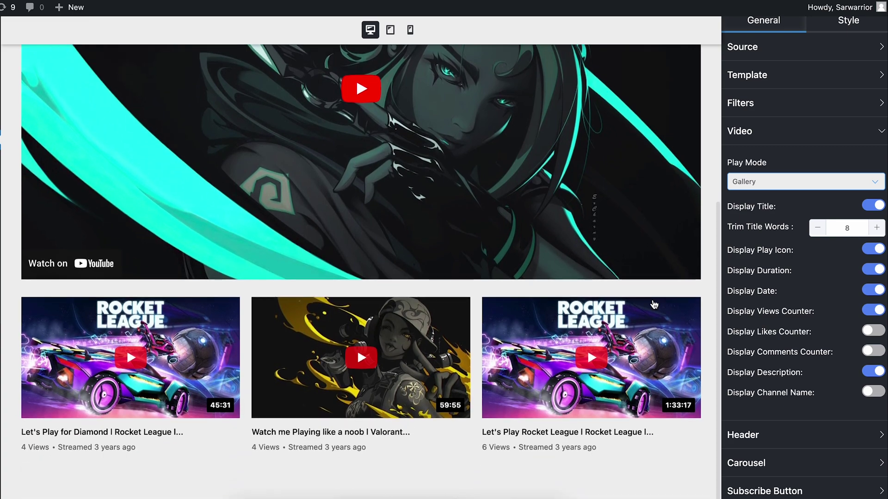
pyautogui.click(873, 205)
pyautogui.click(874, 184)
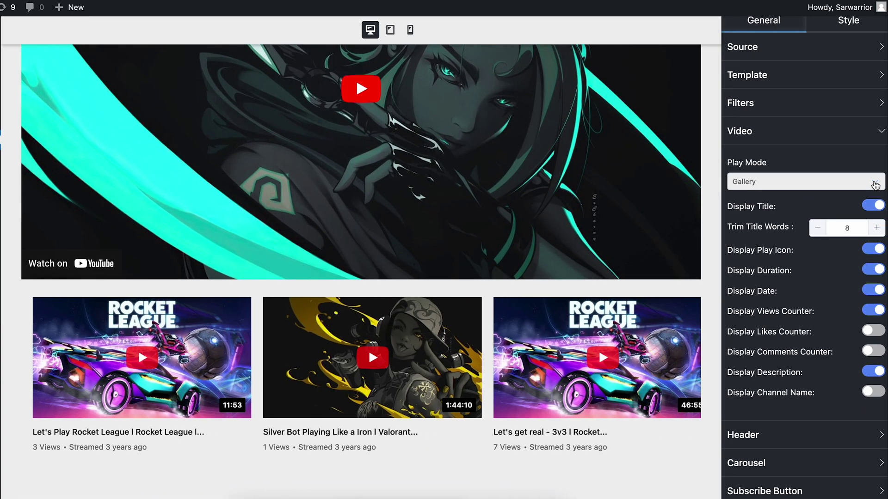
pyautogui.click(876, 227)
pyautogui.click(876, 227)
pyautogui.click(819, 229)
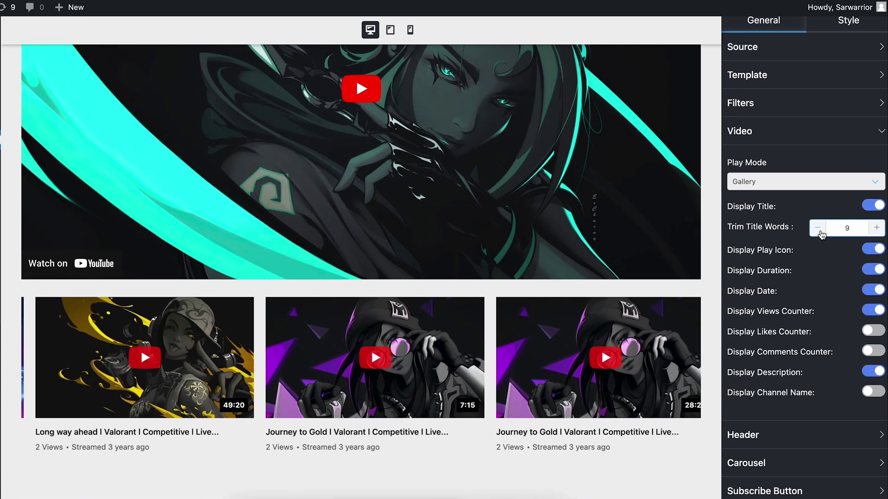
pyautogui.click(818, 228)
pyautogui.click(818, 228)
# Toggle duration, date, views, likes, comments and description off and back, leaving them unchanged.
pyautogui.scroll(-1, 821, 231)
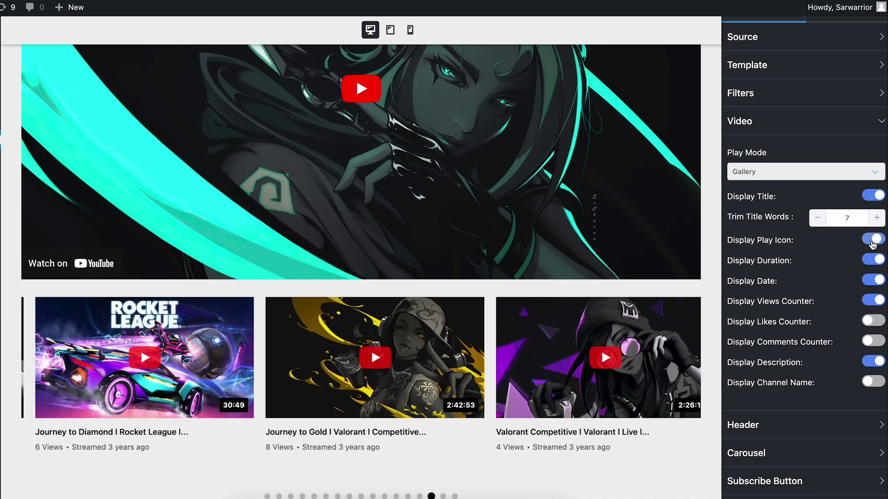
pyautogui.click(873, 259)
pyautogui.click(873, 259)
pyautogui.click(873, 281)
pyautogui.click(873, 280)
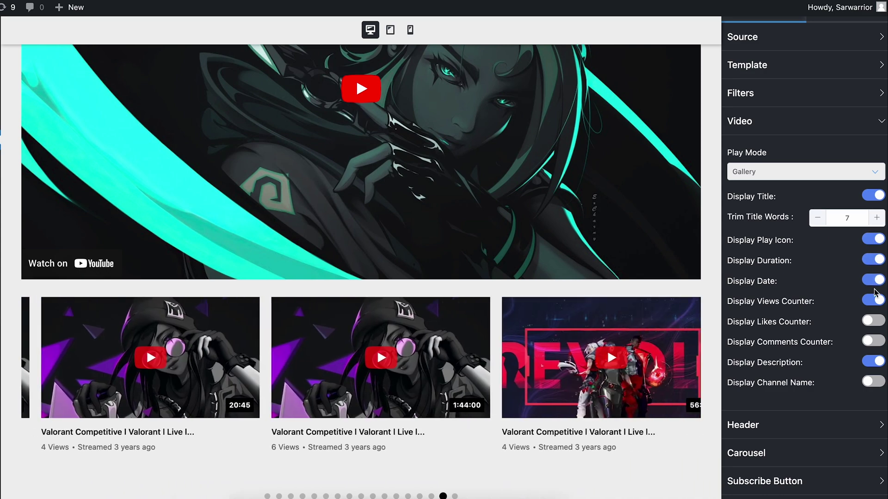
pyautogui.click(875, 300)
pyautogui.click(876, 300)
pyautogui.click(878, 322)
pyautogui.click(877, 322)
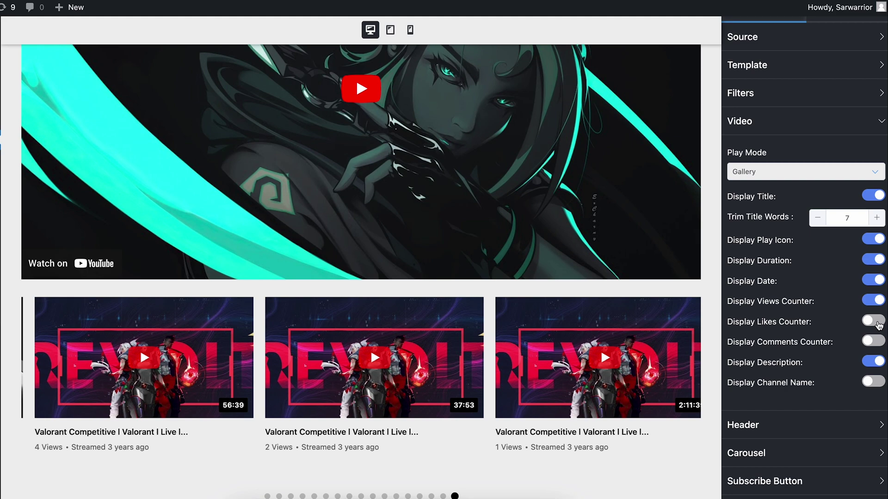
pyautogui.click(876, 341)
pyautogui.click(875, 342)
pyautogui.click(875, 362)
pyautogui.scroll(-1, 878, 365)
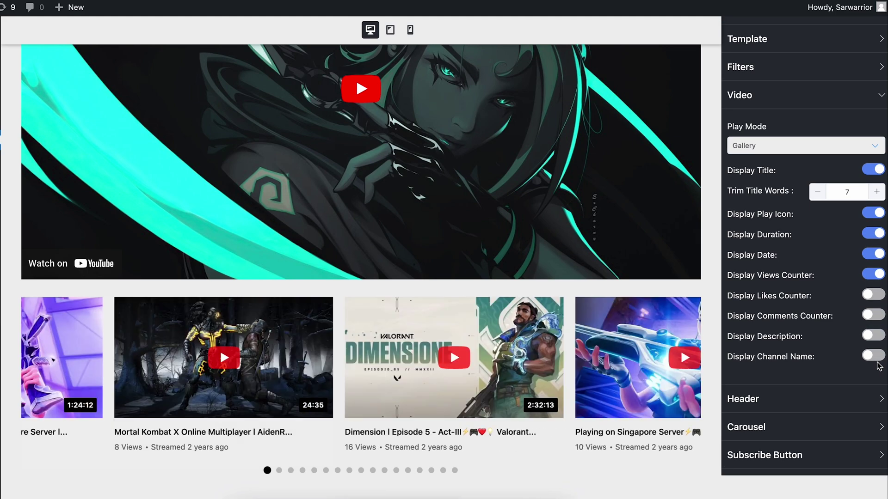
pyautogui.scroll(1, 879, 367)
pyautogui.click(873, 362)
# Toggle header logo, name, subscriber counter and description on and off, leaving them as before.
pyautogui.click(740, 426)
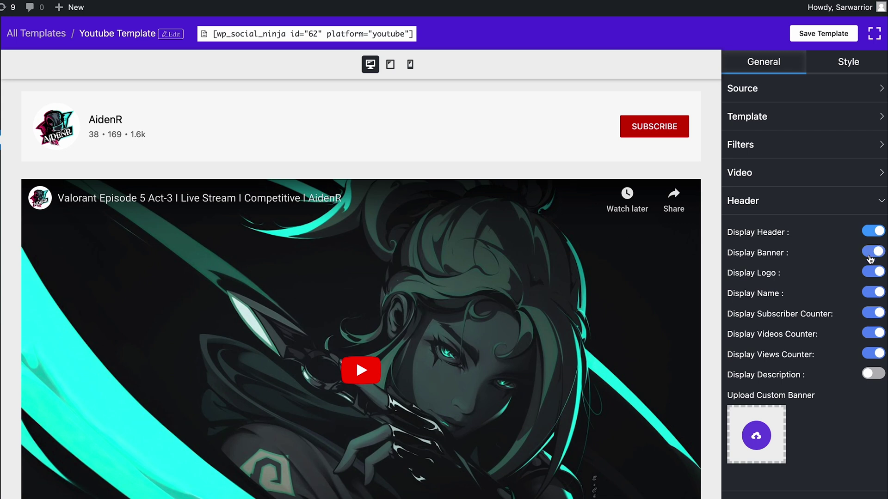
pyautogui.click(870, 276)
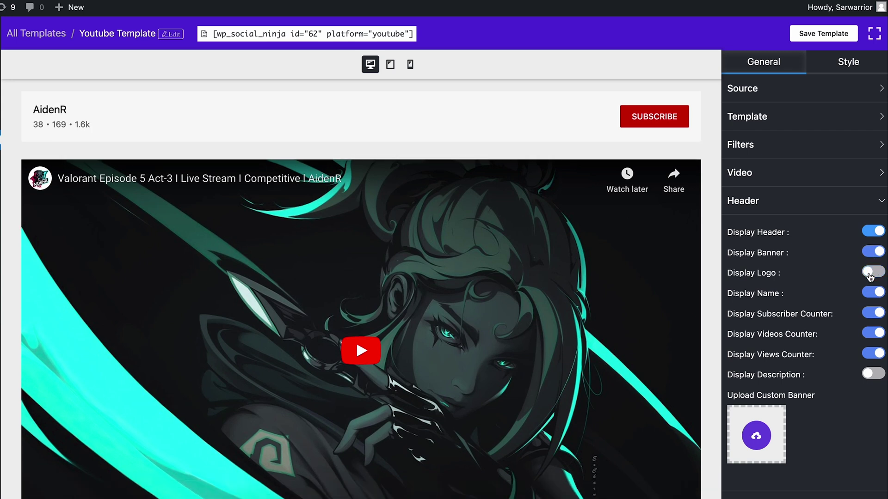
pyautogui.click(870, 276)
pyautogui.click(871, 294)
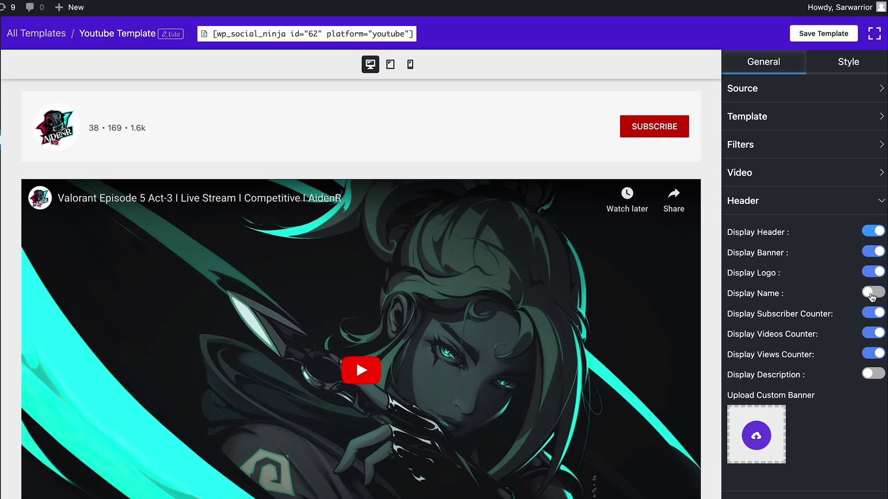
pyautogui.click(872, 294)
pyautogui.click(877, 316)
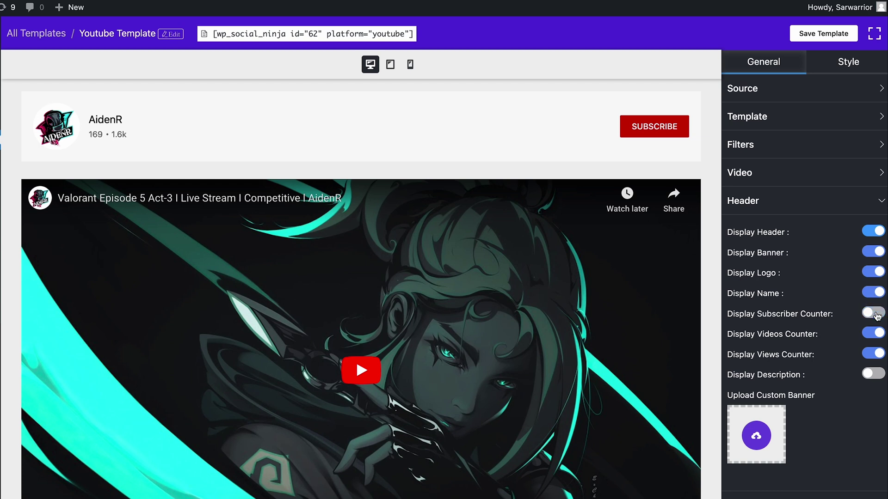
pyautogui.click(877, 316)
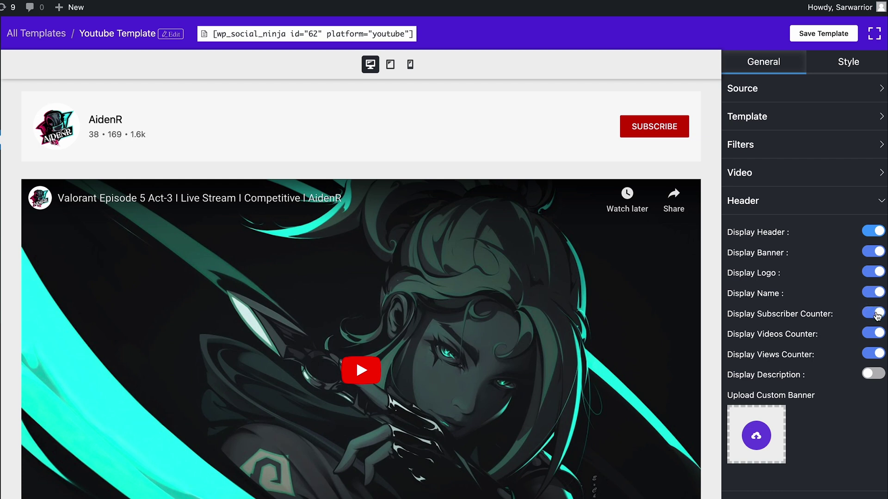
pyautogui.click(878, 375)
pyautogui.click(879, 375)
pyautogui.scroll(-3, 762, 398)
pyautogui.click(745, 410)
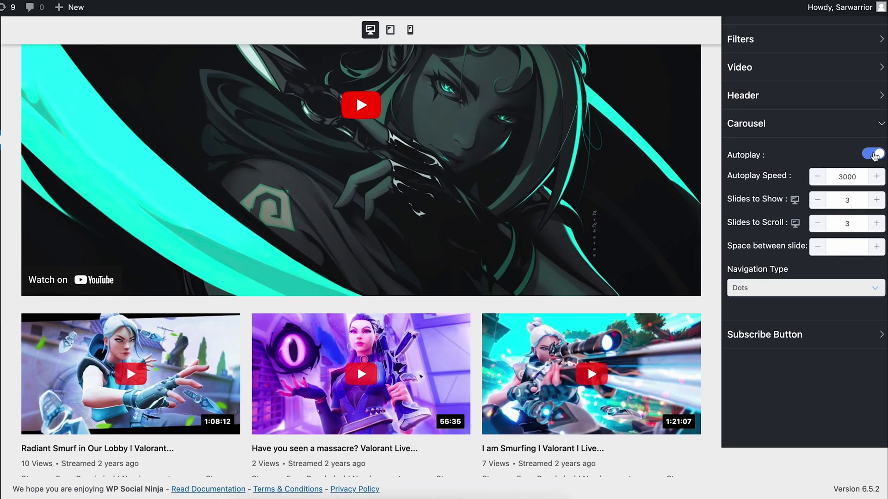
# Keep carousel autoplay on and set Navigation Type to Arrows.
pyautogui.click(875, 154)
pyautogui.click(874, 156)
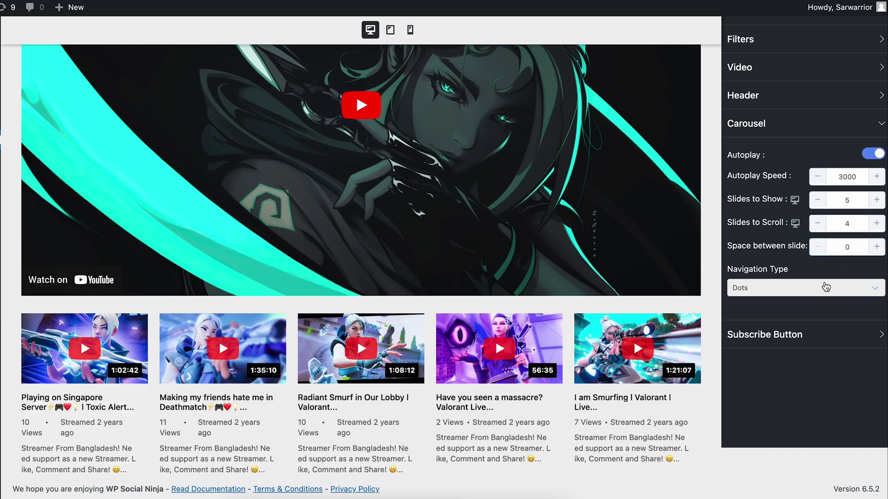
pyautogui.click(816, 291)
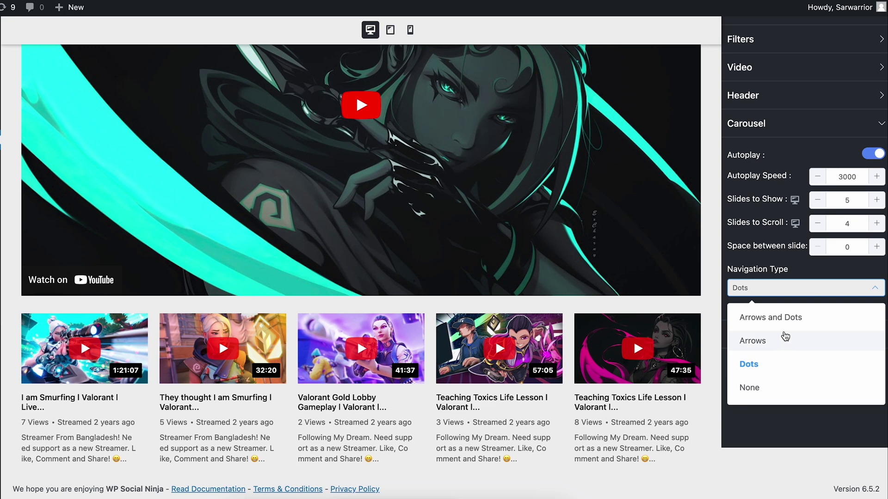
pyautogui.click(784, 340)
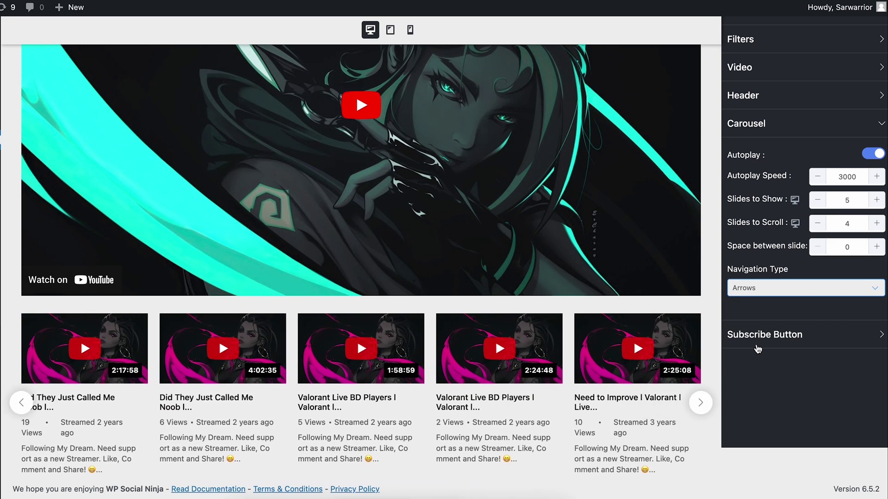
# Keep the subscribe button's Position set to Header.
pyautogui.click(779, 346)
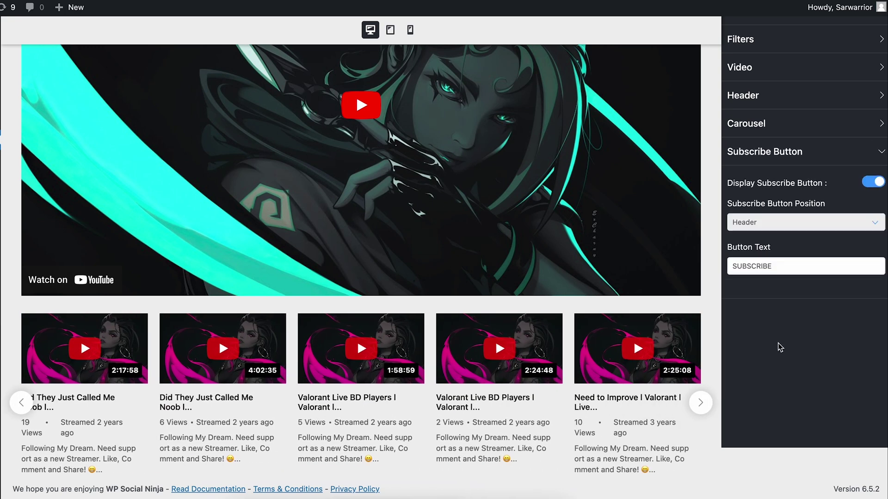
pyautogui.click(807, 227)
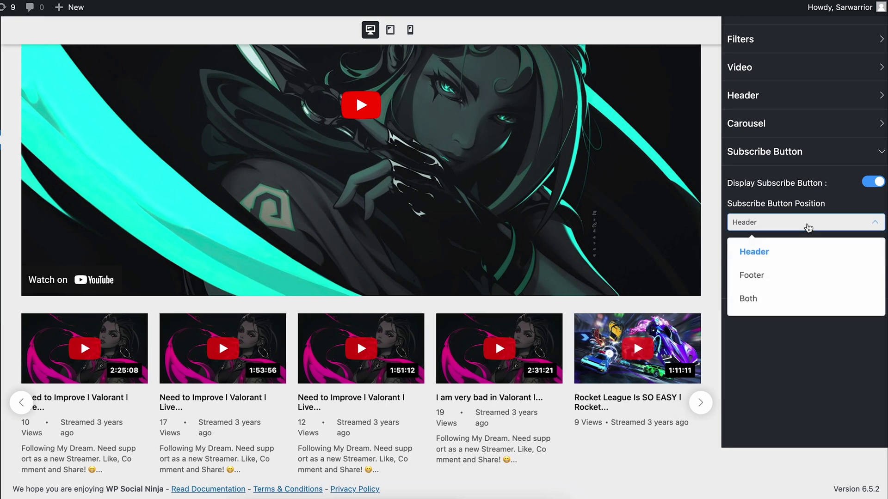
pyautogui.click(808, 227)
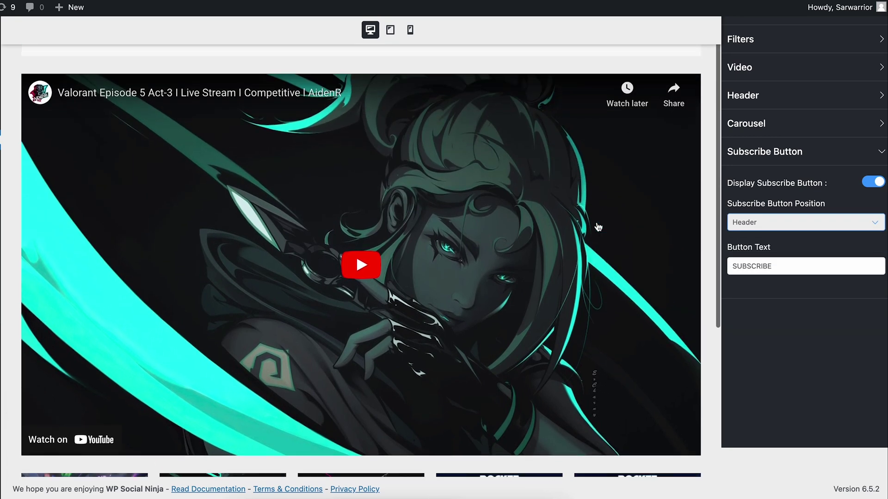
# Enable Style and try a dark red channel name colour, then clear it to default.
pyautogui.scroll(3, 598, 227)
pyautogui.click(863, 258)
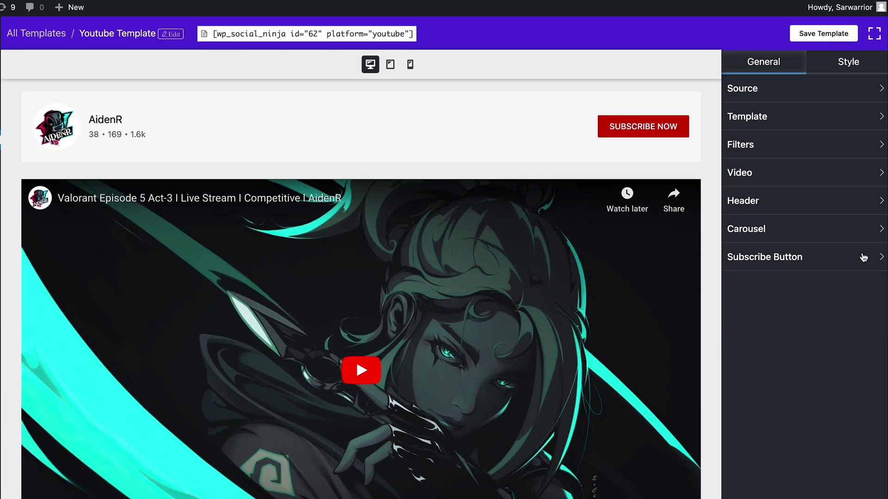
pyautogui.click(850, 63)
pyautogui.click(874, 87)
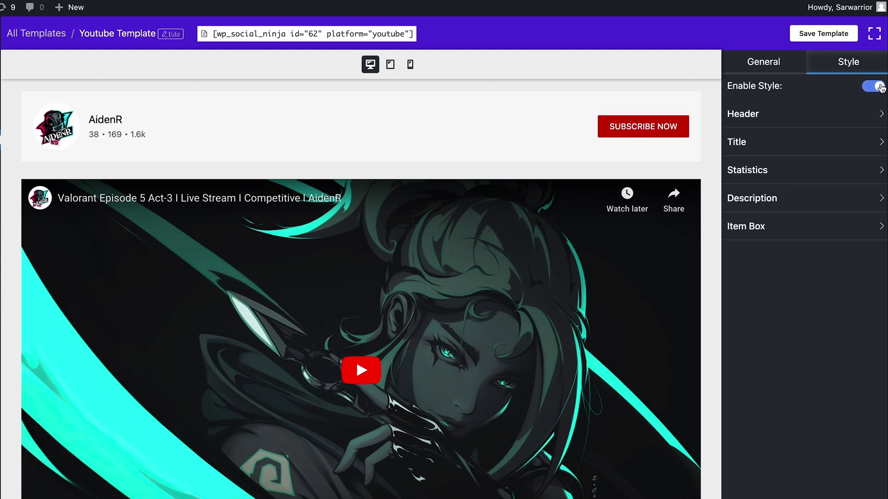
pyautogui.click(875, 112)
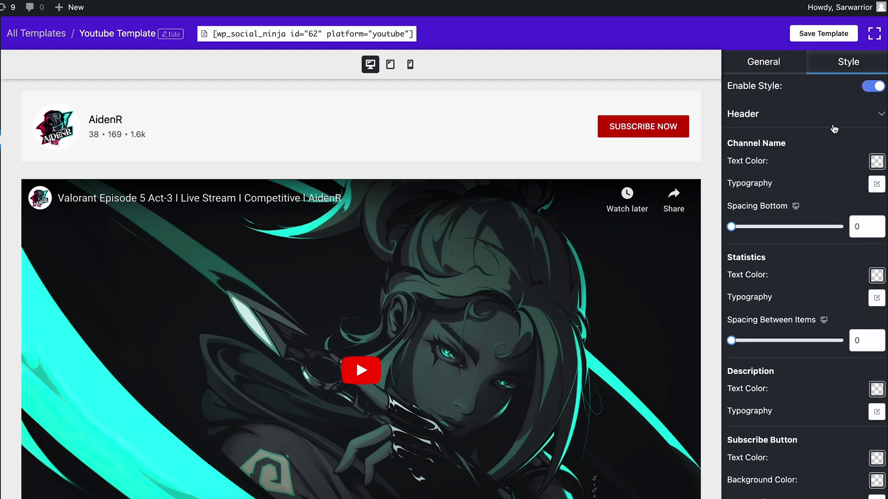
pyautogui.click(876, 164)
pyautogui.click(824, 246)
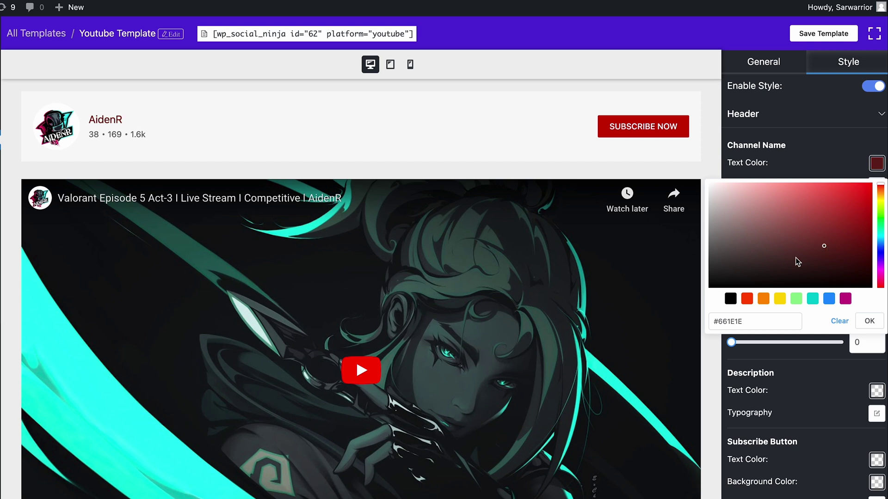
pyautogui.click(839, 322)
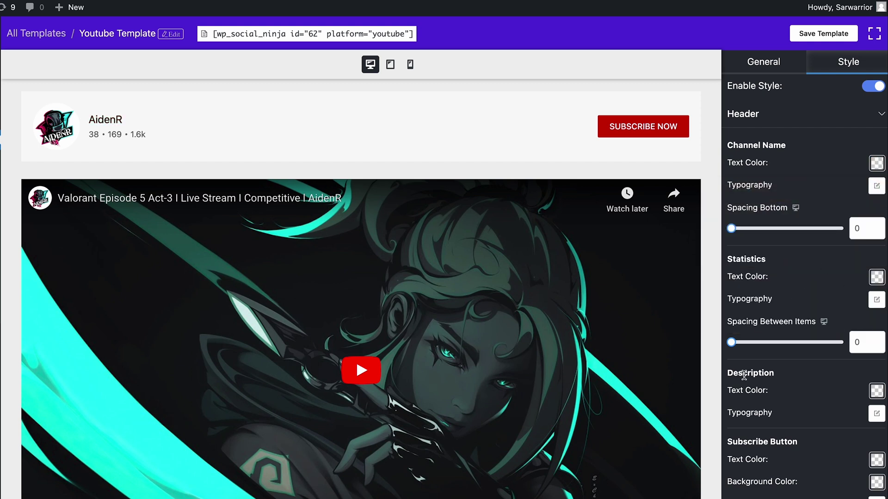
# Set the video Title Text Color to the magenta swatch.
pyautogui.scroll(-8, 761, 381)
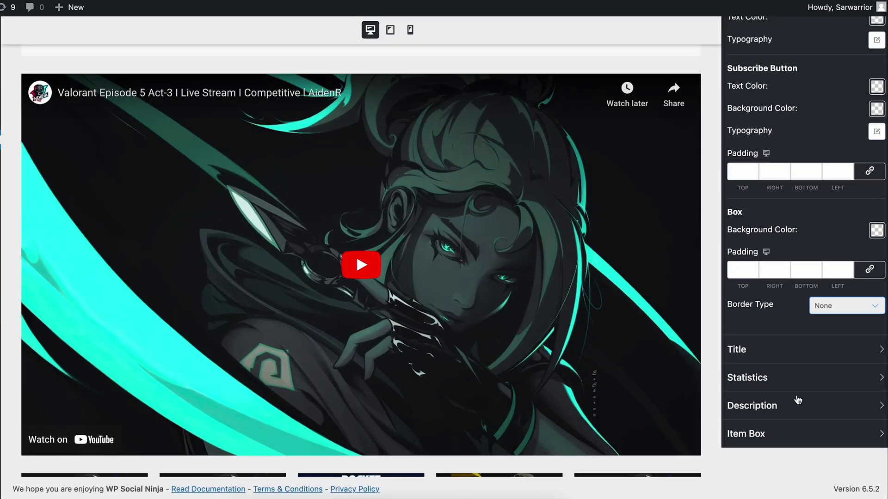
pyautogui.click(744, 359)
pyautogui.scroll(4, 623, 279)
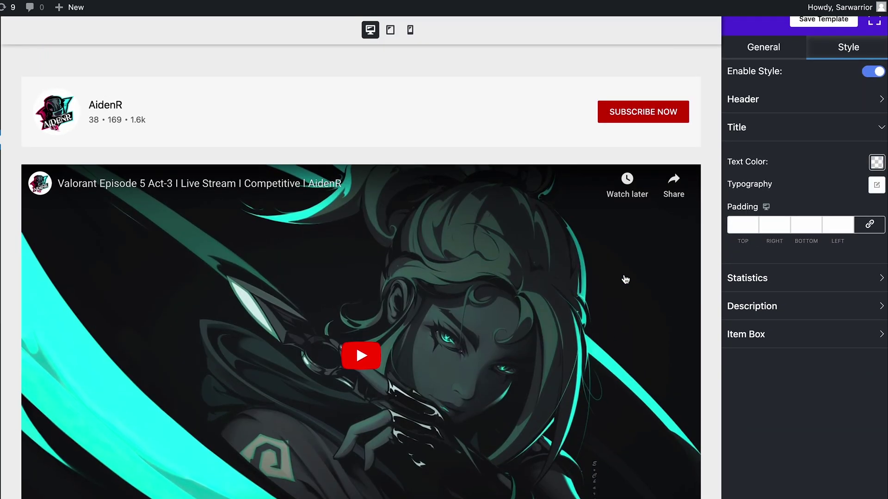
pyautogui.scroll(-5, 625, 280)
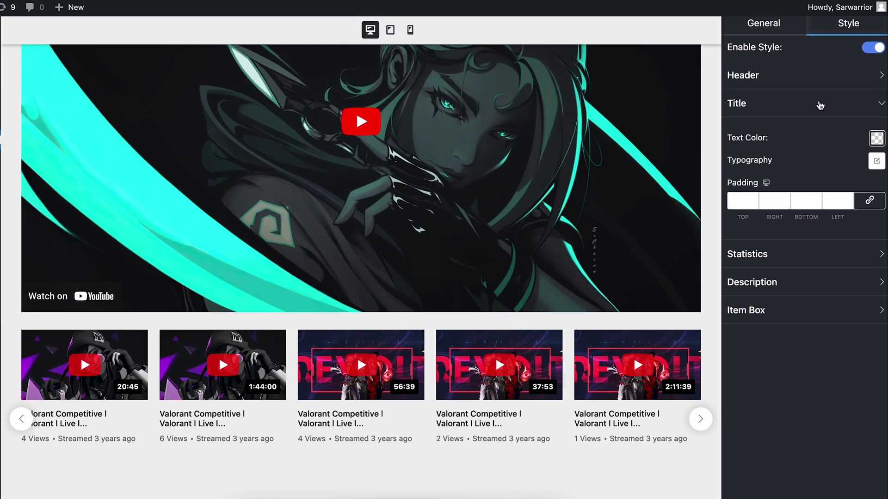
pyautogui.click(877, 138)
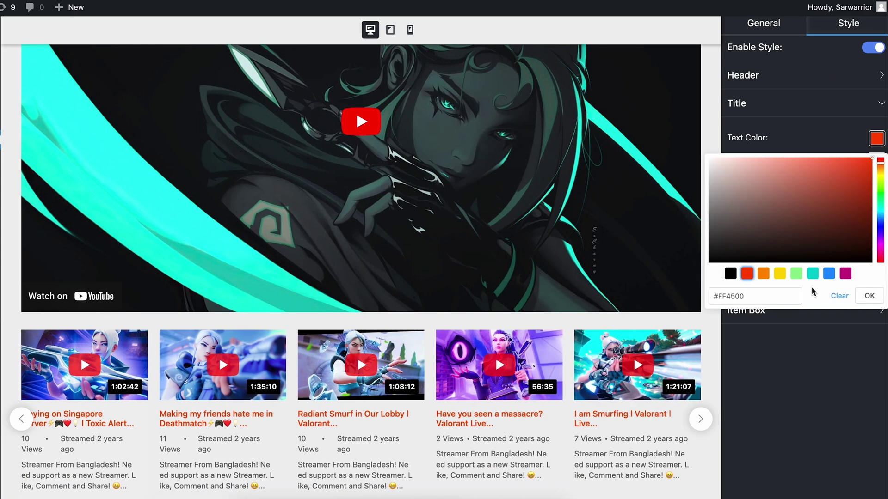
pyautogui.click(829, 274)
pyautogui.click(846, 274)
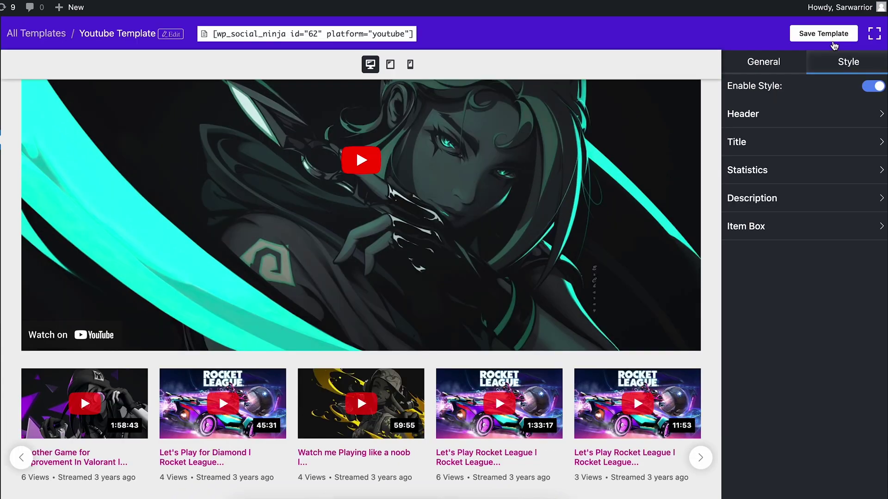
# Save the template and copy its shortcode [wp_social_ninja id="62" platform="youtube"].
pyautogui.click(831, 42)
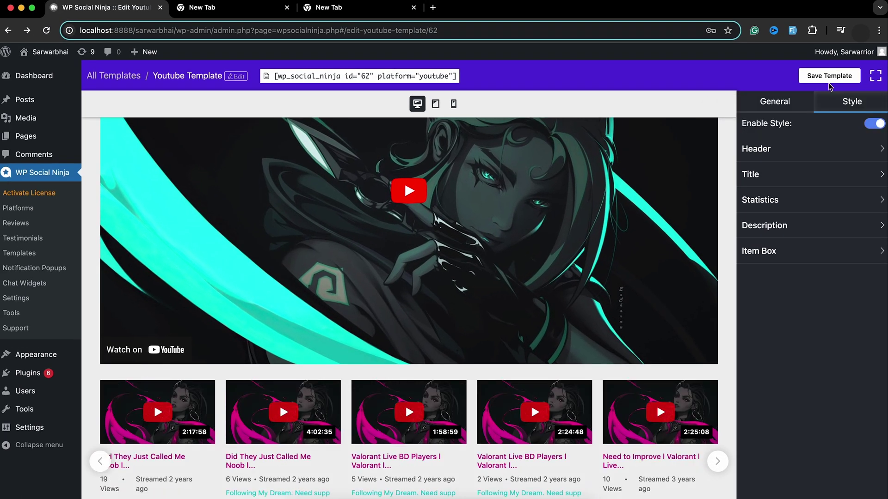
pyautogui.click(359, 84)
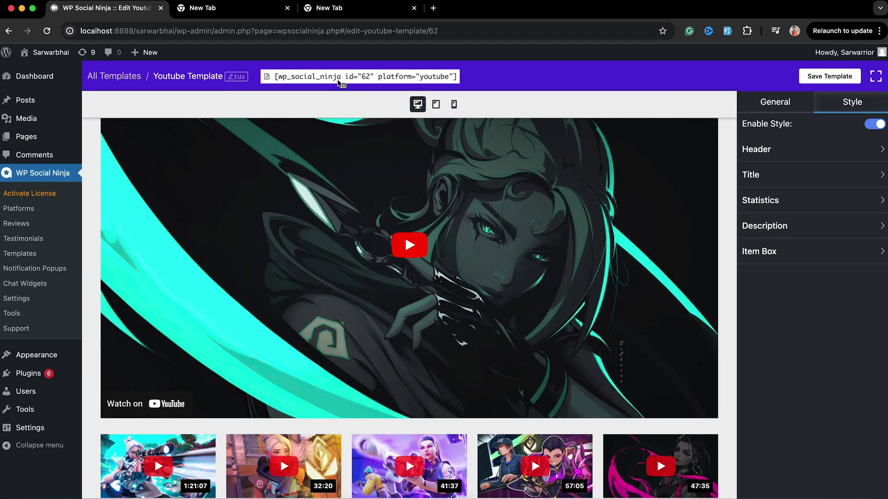
# Paste the shortcode [wp_social_ninja id="62" platform="youtube"] into a new page's block and publish it.
pyautogui.moveTo(28, 137)
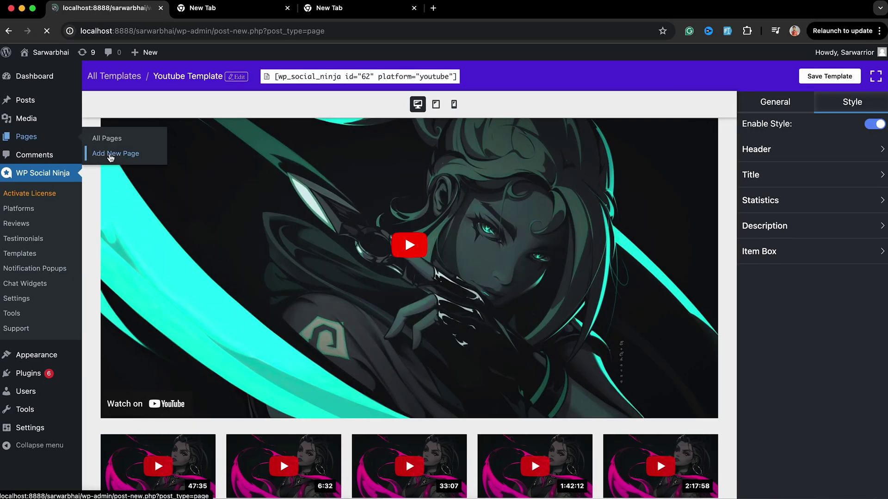
pyautogui.click(110, 154)
pyautogui.click(294, 167)
pyautogui.press('super+v')
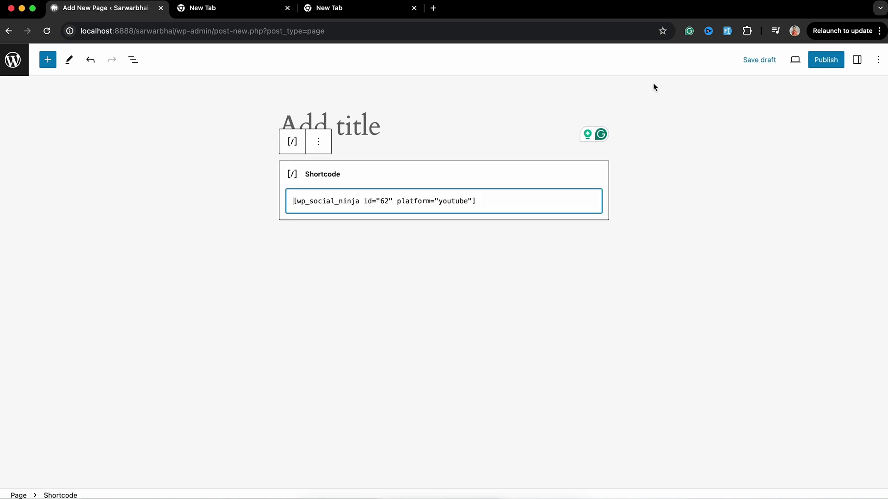
pyautogui.click(831, 68)
pyautogui.click(800, 61)
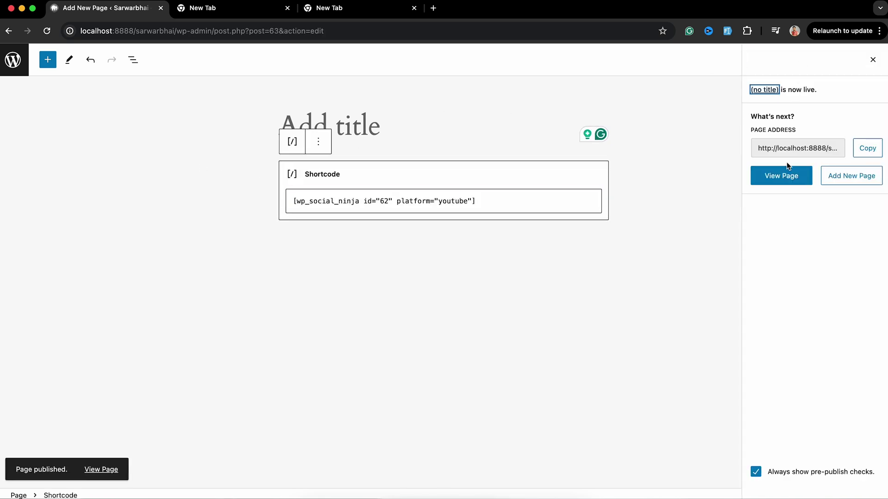